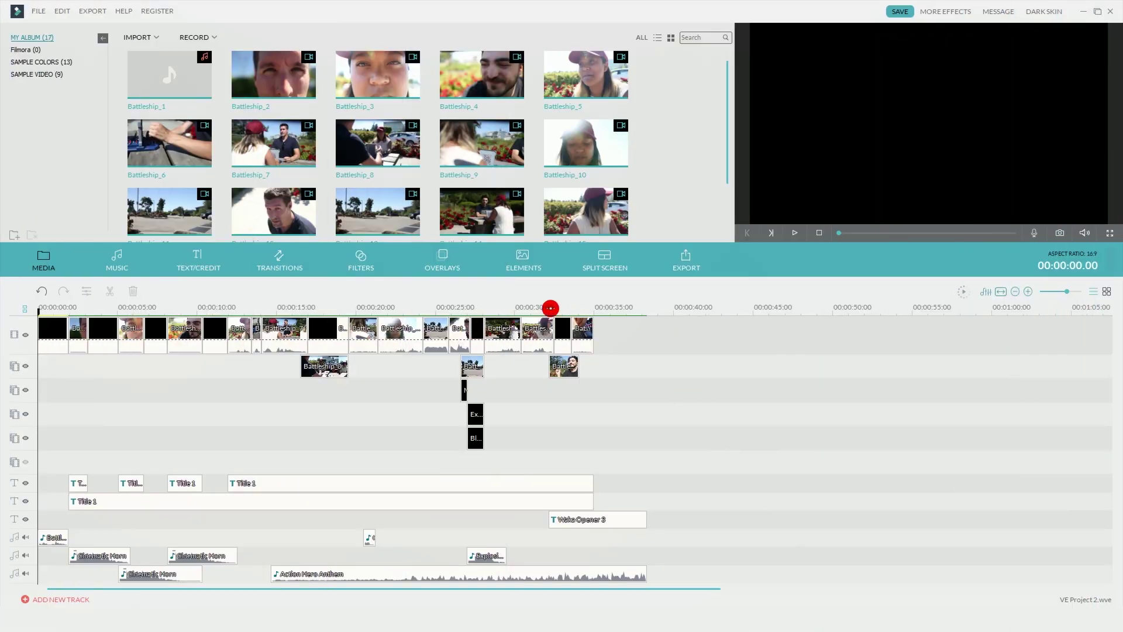
Step: Zoom the timeline and marquee-select every overlay, title and audio clip, leaving the main video unselected
{"action": "scroll", "coordinate": [693, 310], "scroll_direction": "up", "scroll_amount": 3}
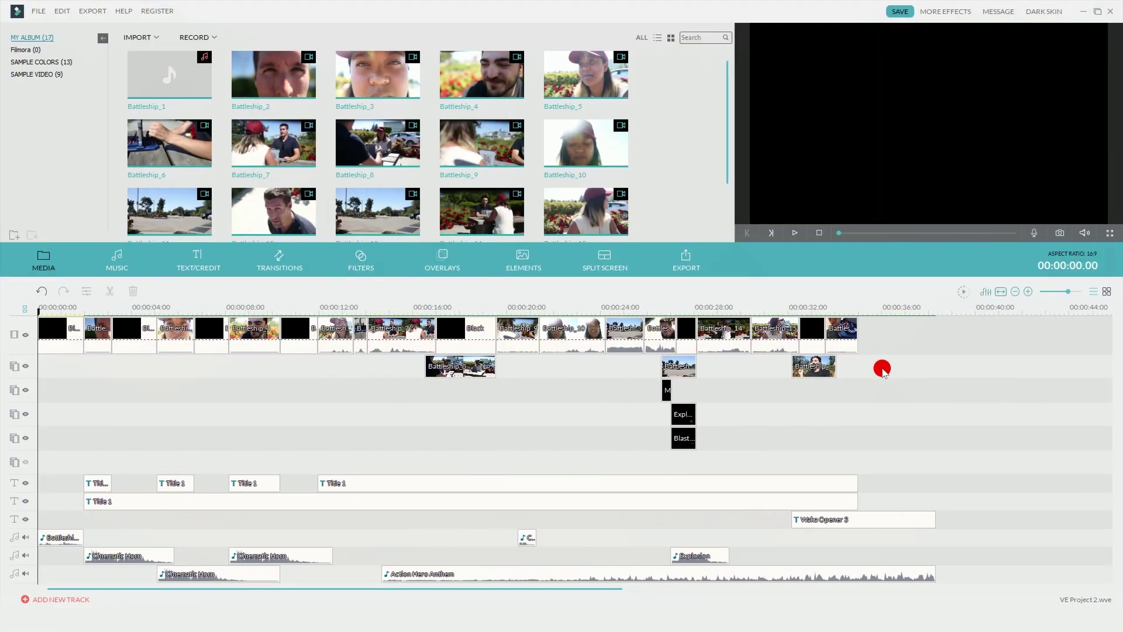
{"action": "left_click_drag", "start_coordinate": [882, 368], "coordinate": [355, 454]}
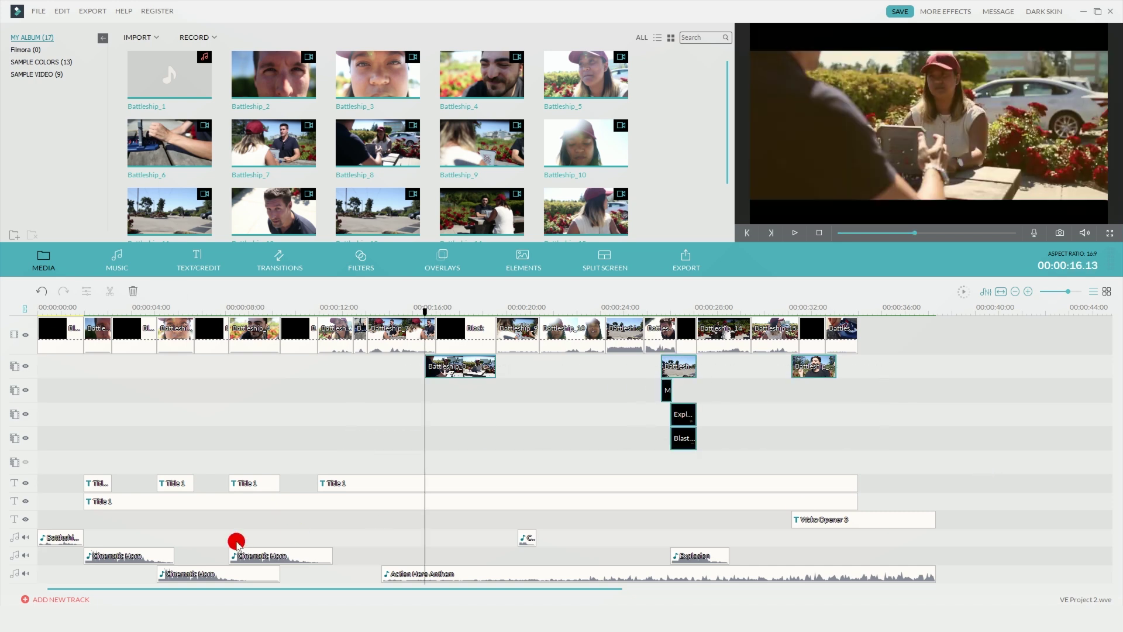
{"action": "left_click_drag", "start_coordinate": [237, 543], "coordinate": [943, 527]}
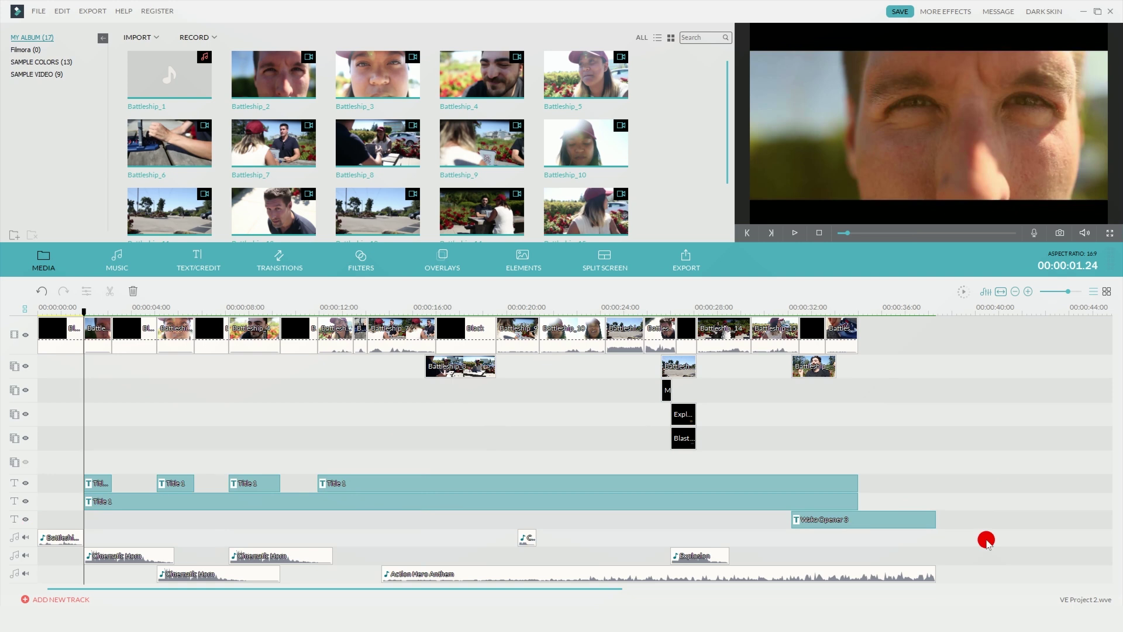
{"action": "left_click_drag", "start_coordinate": [790, 554], "coordinate": [36, 584]}
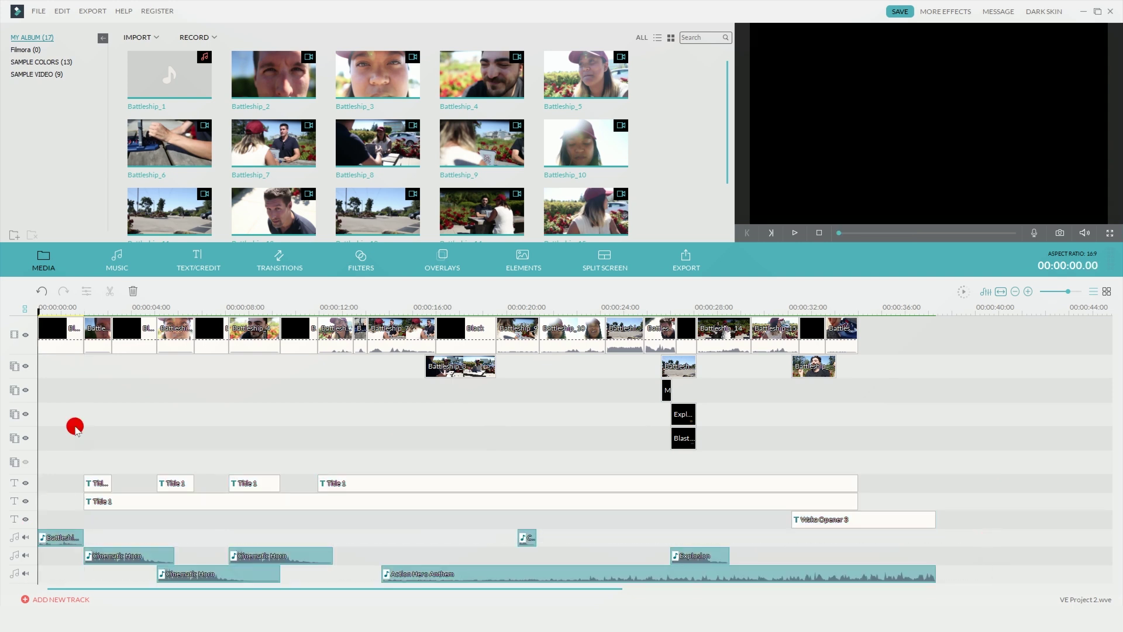
{"action": "left_click", "coordinate": [309, 521]}
{"action": "left_click_drag", "start_coordinate": [981, 367], "coordinate": [57, 579]}
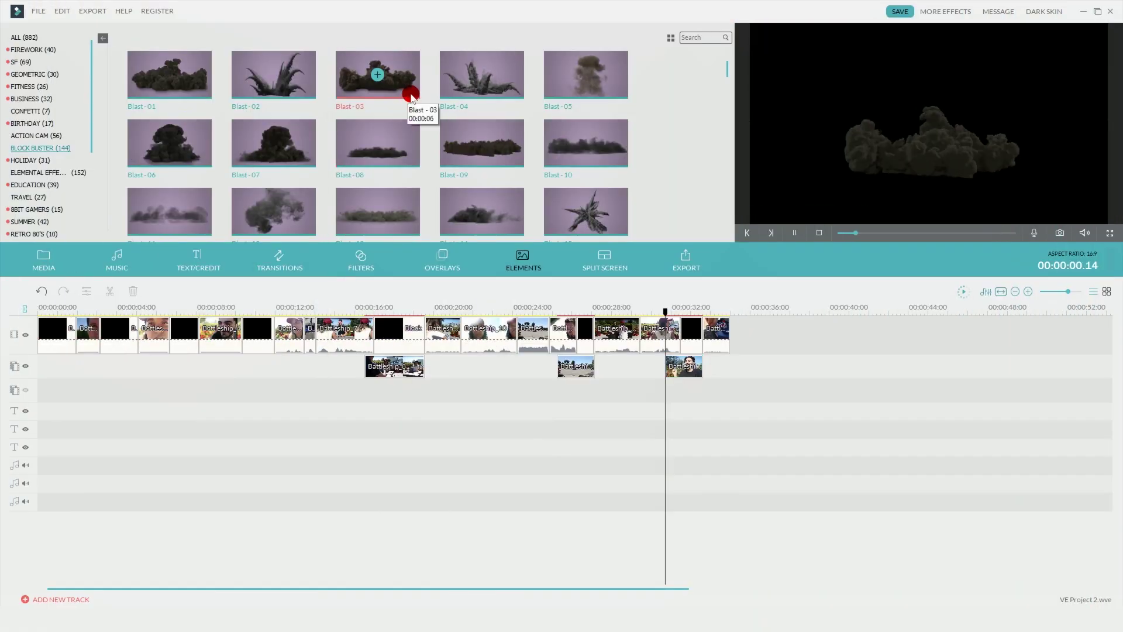
Step: Place the Blast - 03 element on the third overlay track beside the meteor
{"action": "left_click_drag", "start_coordinate": [408, 96], "coordinate": [549, 417]}
{"action": "left_click_drag", "start_coordinate": [860, 475], "coordinate": [901, 438]}
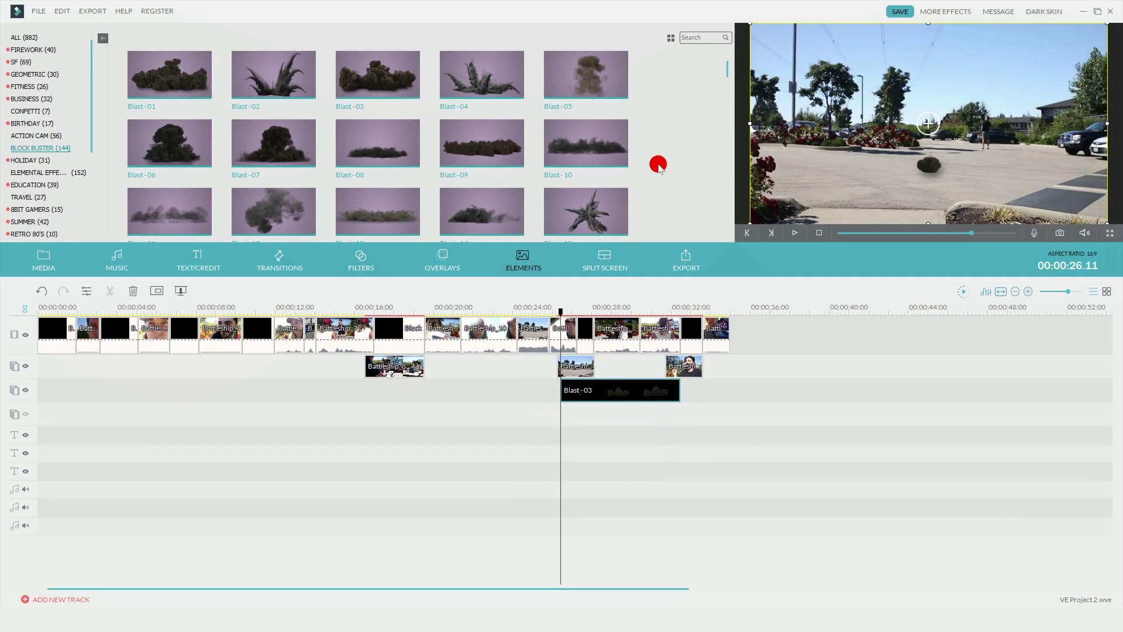
{"action": "scroll", "coordinate": [1051, 73], "scroll_direction": "down", "scroll_amount": 5}
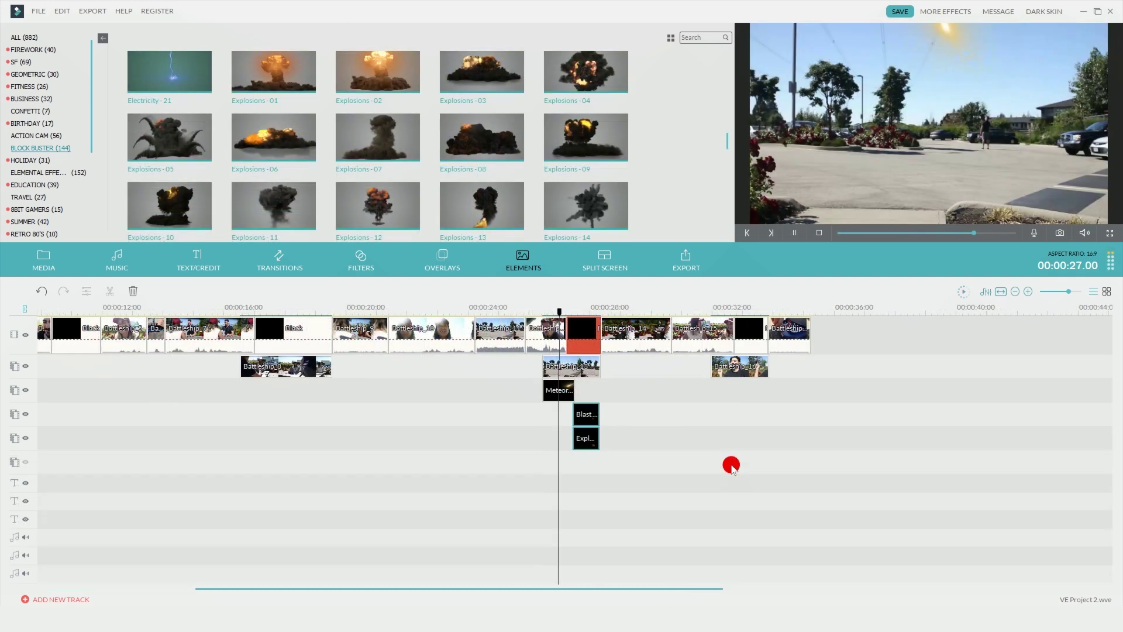
Step: Preview the explosion around 27–28 seconds, playing it and stepping frame by frame
{"action": "left_click", "coordinate": [591, 310]}
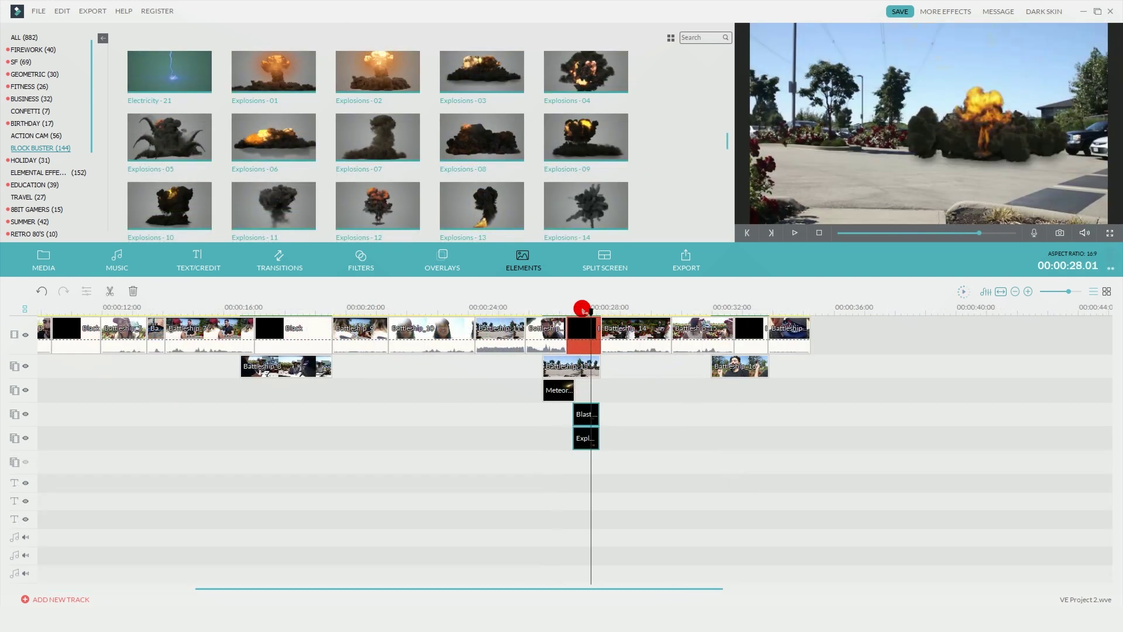
{"action": "left_click", "coordinate": [540, 321]}
{"action": "key", "text": "space"}
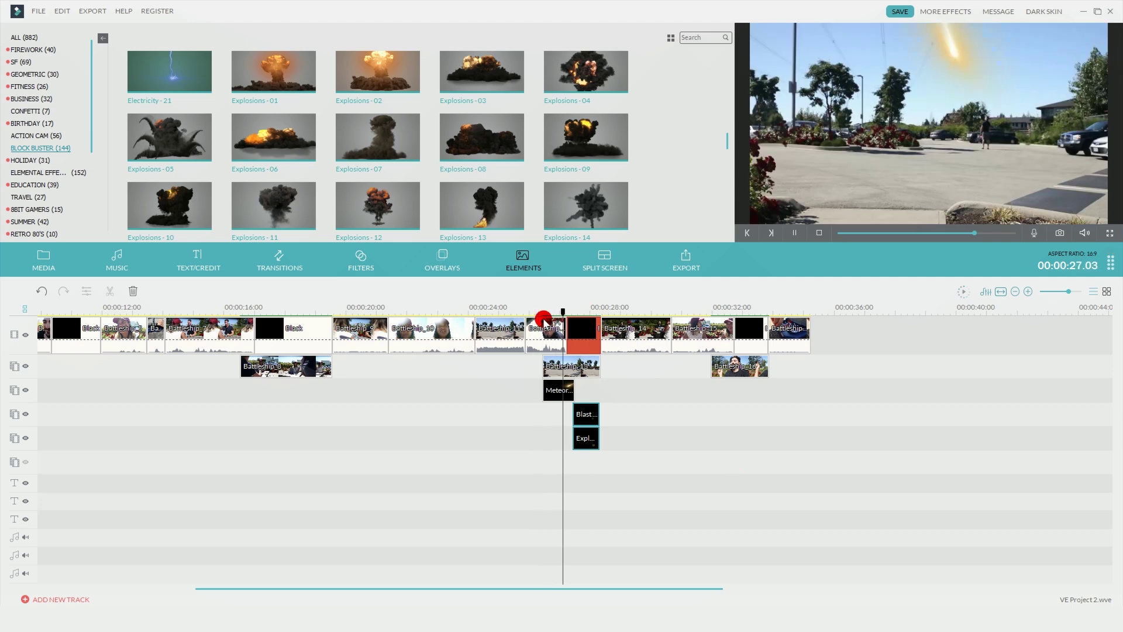
{"action": "key", "text": "space"}
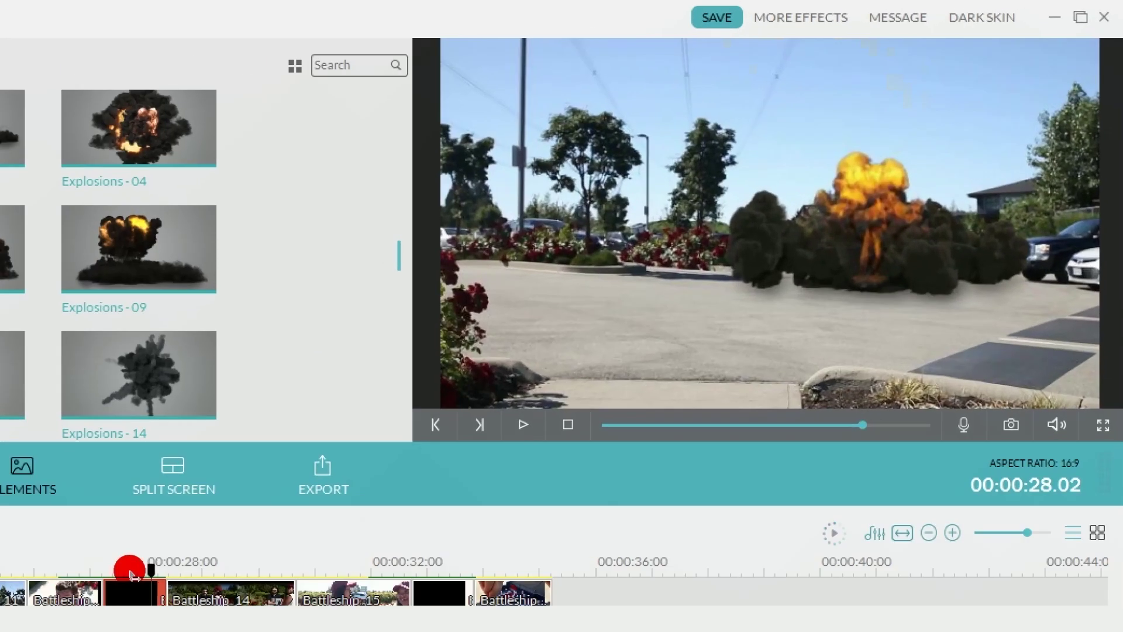
{"action": "key", "text": "Right"}
{"action": "key", "text": "Right"}
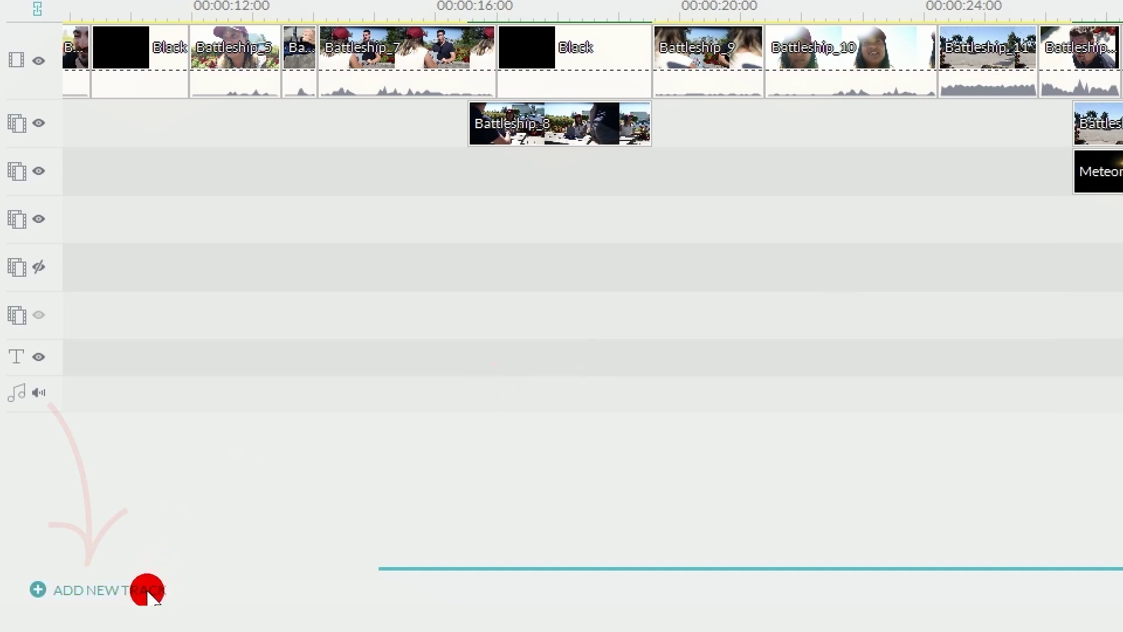
Step: Set the text track count to 3, then draw a rectangle across the title's top
{"action": "left_click", "coordinate": [149, 592]}
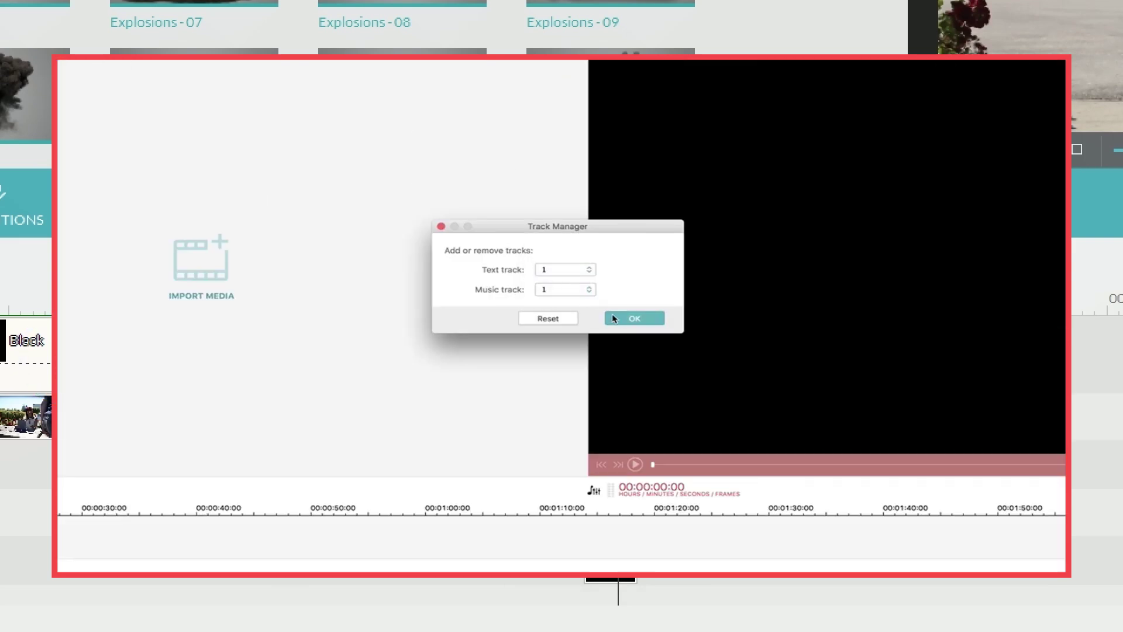
{"action": "left_click", "coordinate": [542, 275]}
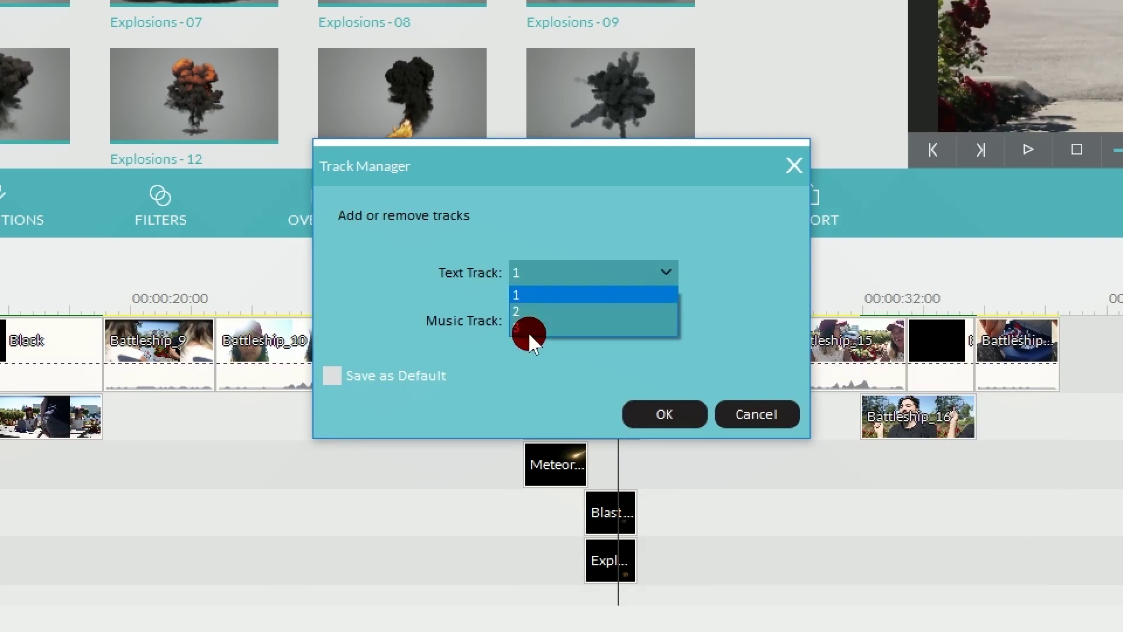
{"action": "left_click", "coordinate": [528, 331]}
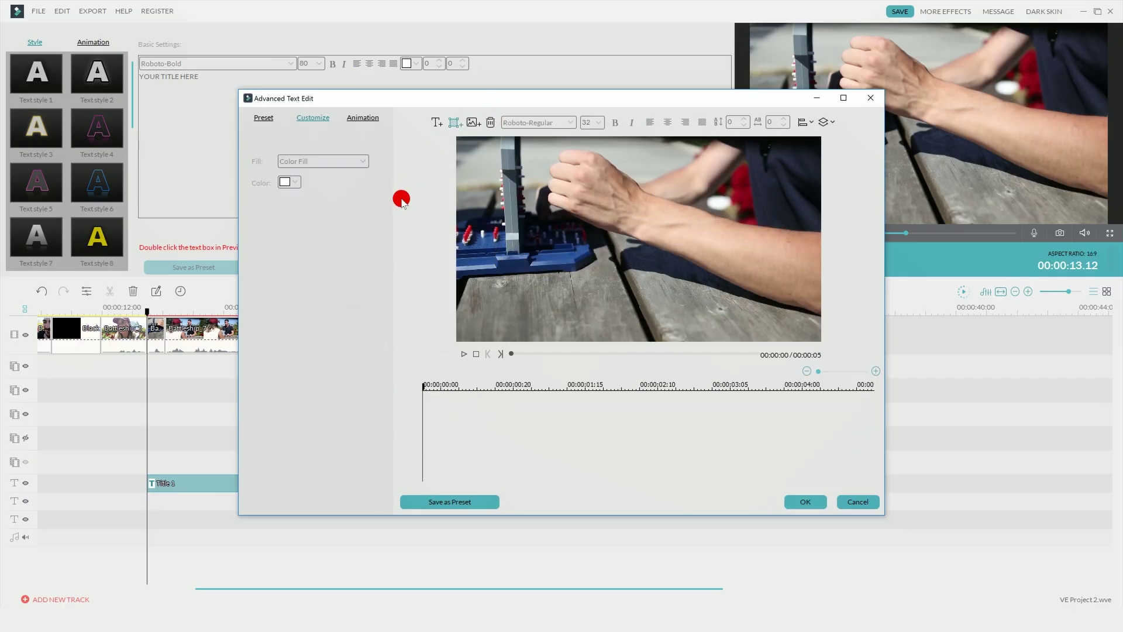
{"action": "left_click_drag", "start_coordinate": [456, 136], "coordinate": [501, 145]}
Step: Make the bar shape black with no border, add a second bar, and apply the title
{"action": "left_click", "coordinate": [297, 183]}
{"action": "left_click", "coordinate": [311, 291]}
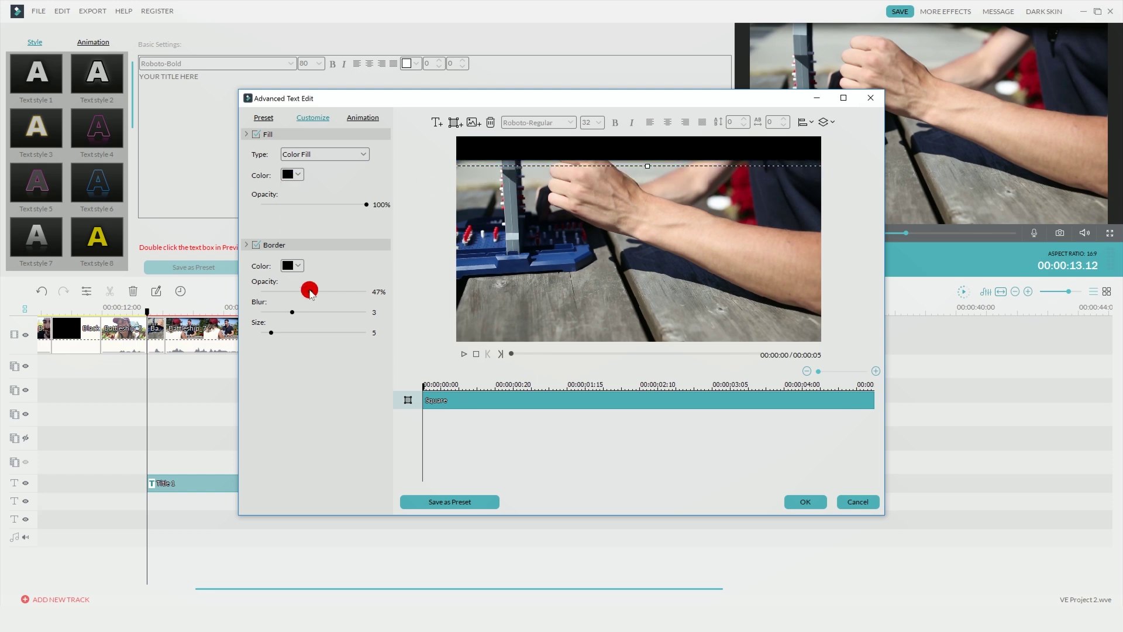
{"action": "left_click", "coordinate": [362, 212]}
{"action": "mouse_move", "coordinate": [405, 186]}
{"action": "left_mouse_down"}
{"action": "mouse_move", "coordinate": [494, 150]}
{"action": "mouse_move", "coordinate": [637, 156]}
{"action": "mouse_move", "coordinate": [586, 325]}
{"action": "left_mouse_up"}
{"action": "left_click", "coordinate": [805, 502]}
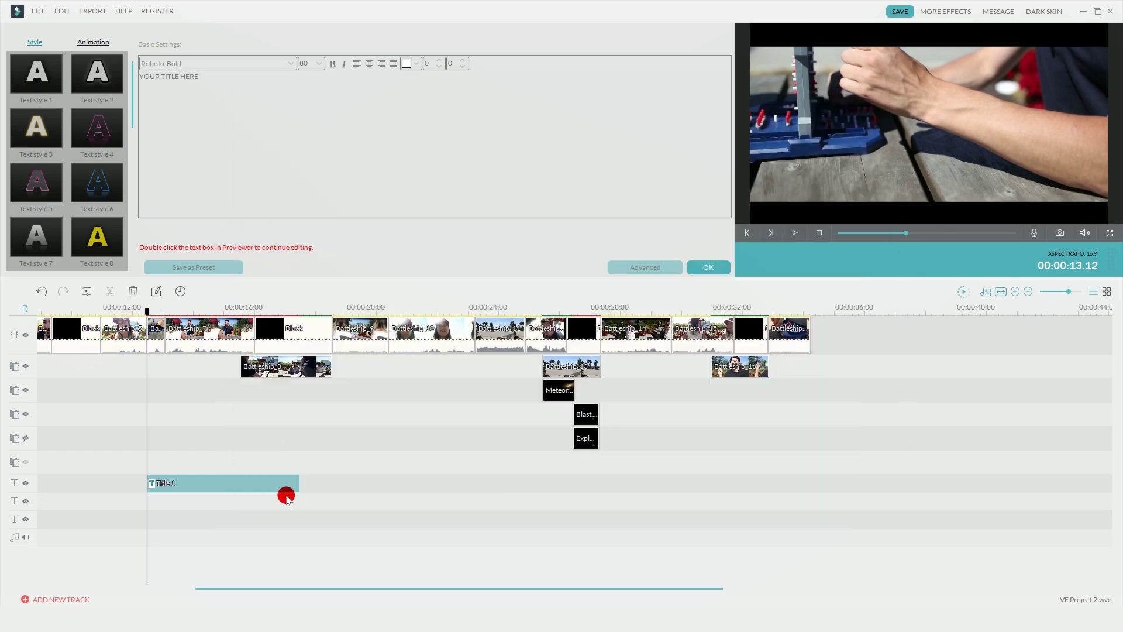
{"action": "left_click", "coordinate": [343, 508]}
Step: Stretch Title 1 across the whole video and paste a copy on the lower text track
{"action": "left_click_drag", "start_coordinate": [299, 483], "coordinate": [804, 469]}
{"action": "left_click_drag", "start_coordinate": [150, 483], "coordinate": [38, 483]}
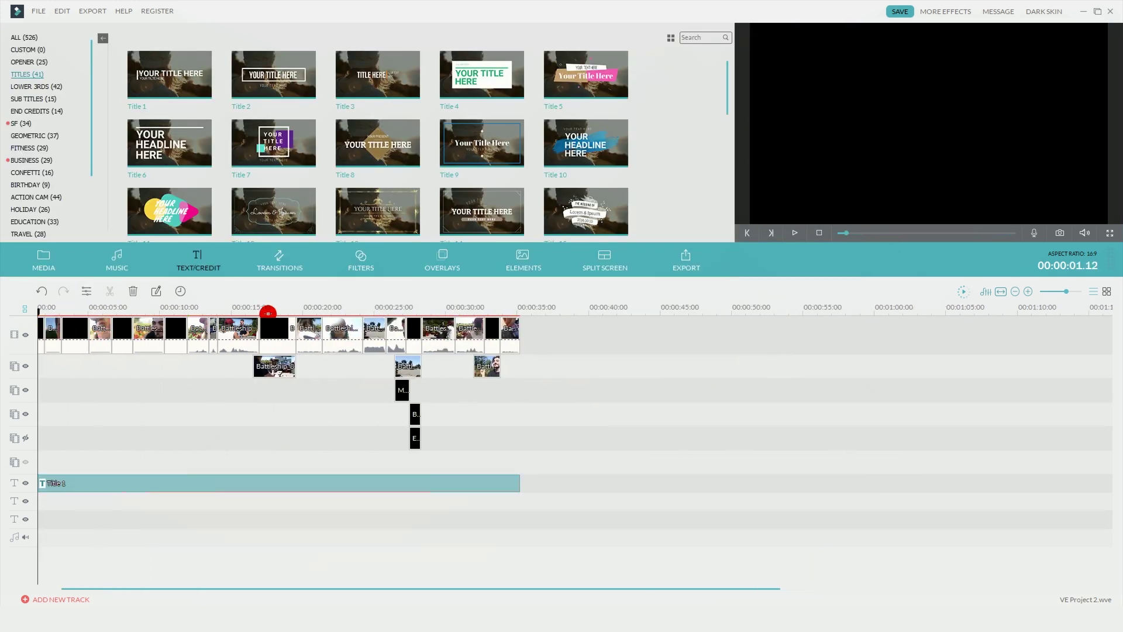
{"action": "left_click", "coordinate": [275, 311]}
{"action": "left_click", "coordinate": [640, 488]}
{"action": "key", "text": "ctrl+v"}
Step: Give the copied Title 1 text an orange fill in Advanced Text Edit
{"action": "double_click", "coordinate": [278, 500]}
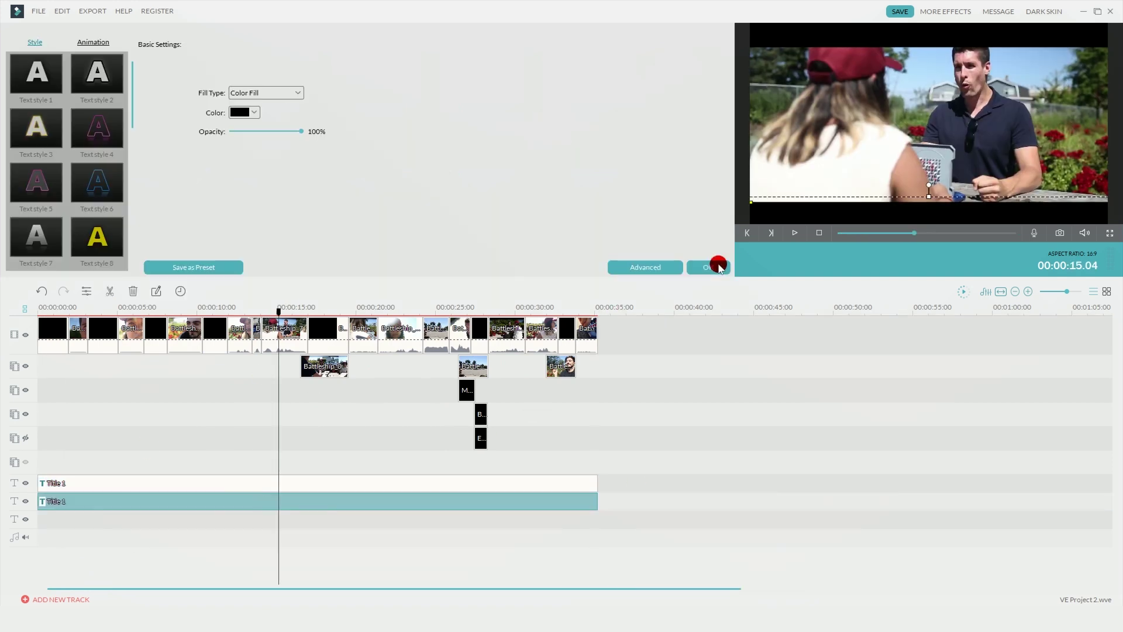
{"action": "left_click", "coordinate": [646, 267]}
{"action": "left_click", "coordinate": [436, 122]}
{"action": "left_click", "coordinate": [298, 174]}
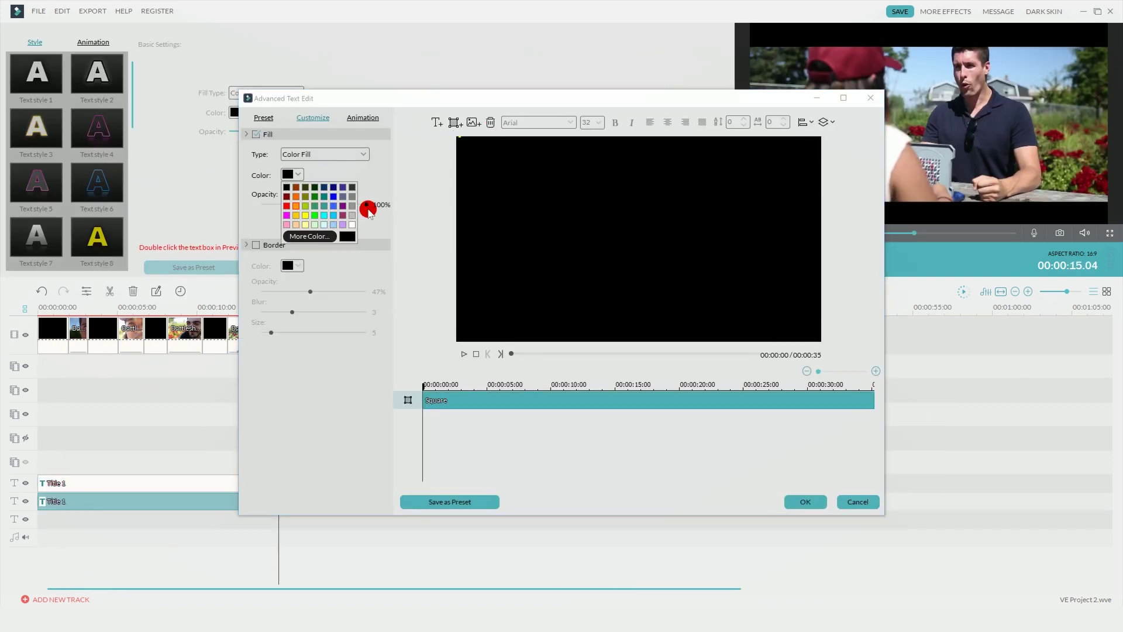
{"action": "left_click", "coordinate": [279, 206]}
{"action": "left_click", "coordinate": [805, 501]}
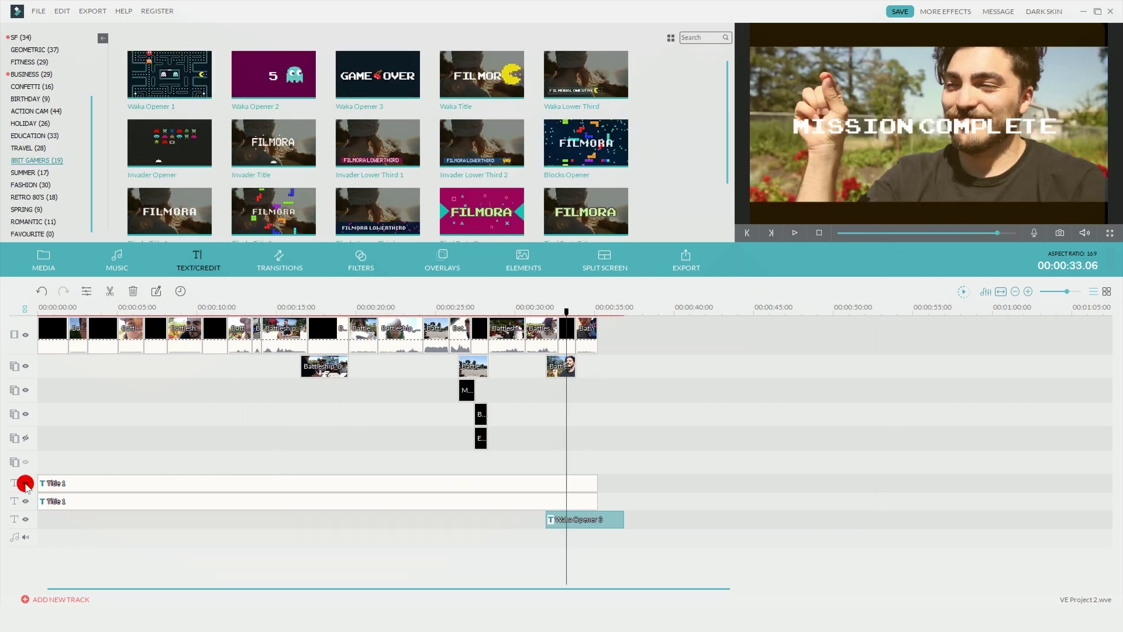
Step: Hide both Title 1 tracks and the Waka Opener 3 track, then show the Title 1 tracks again
{"action": "left_click", "coordinate": [25, 483]}
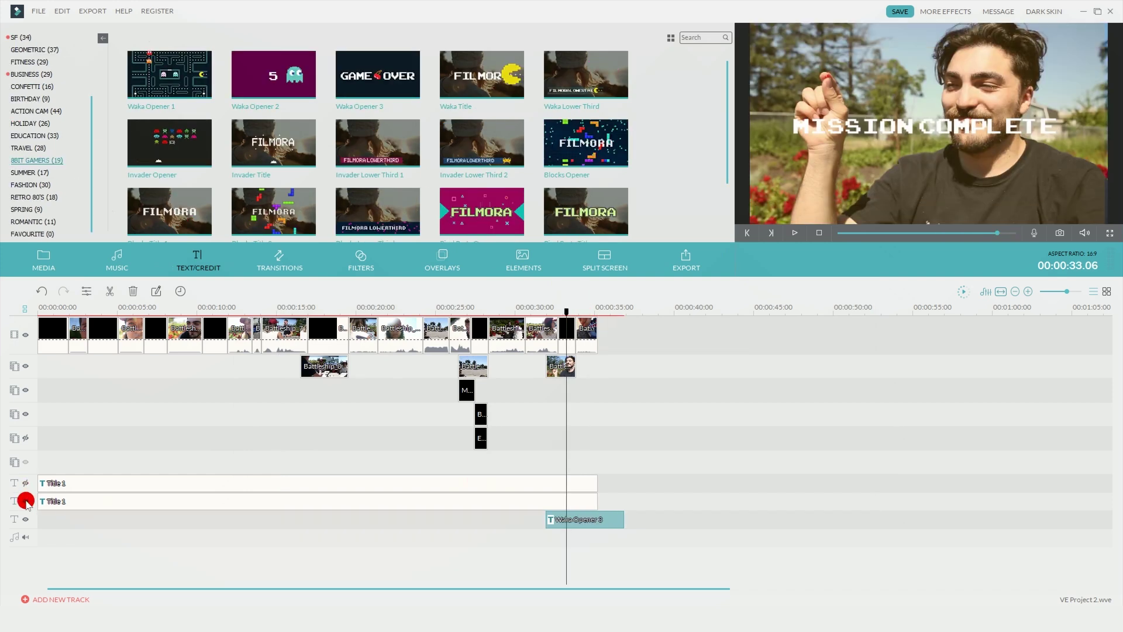
{"action": "left_click", "coordinate": [26, 501]}
{"action": "left_click", "coordinate": [26, 519]}
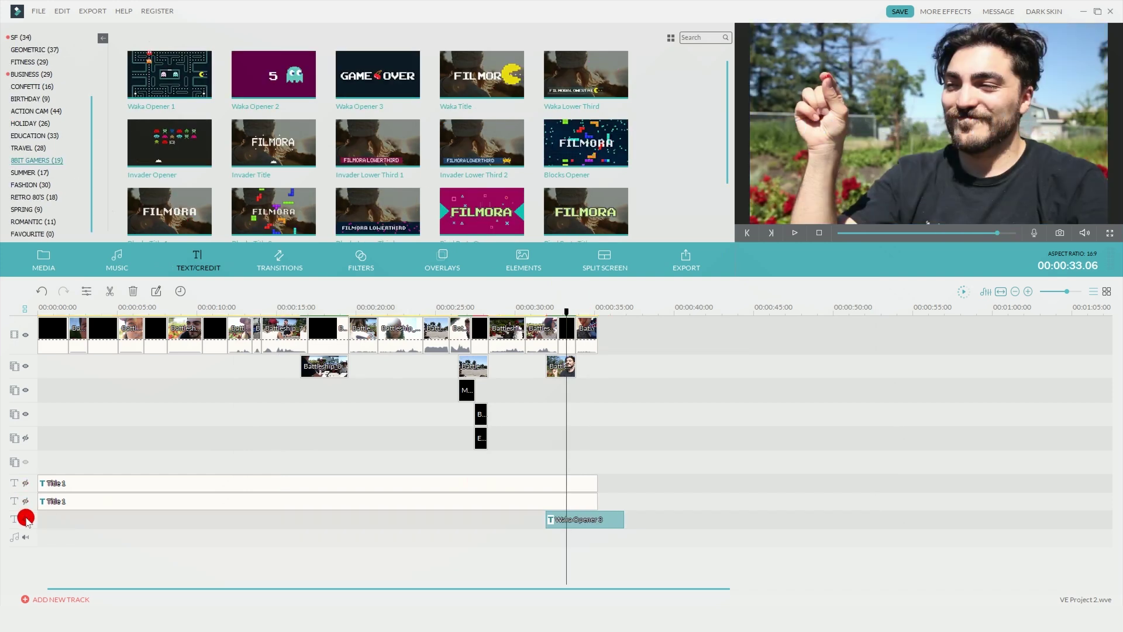
{"action": "left_click", "coordinate": [26, 501]}
{"action": "left_click", "coordinate": [25, 484]}
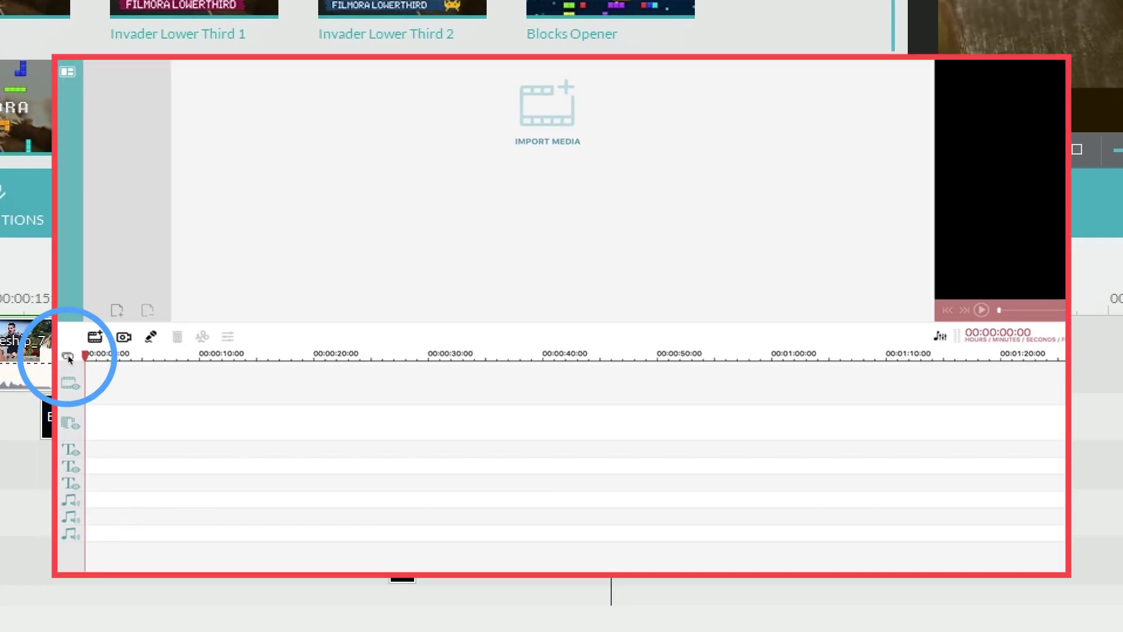
Step: Set 1 text track and 2 music tracks in Track Manager, then place Action Hero Anthem on the bottom music track
{"action": "left_click", "coordinate": [68, 356]}
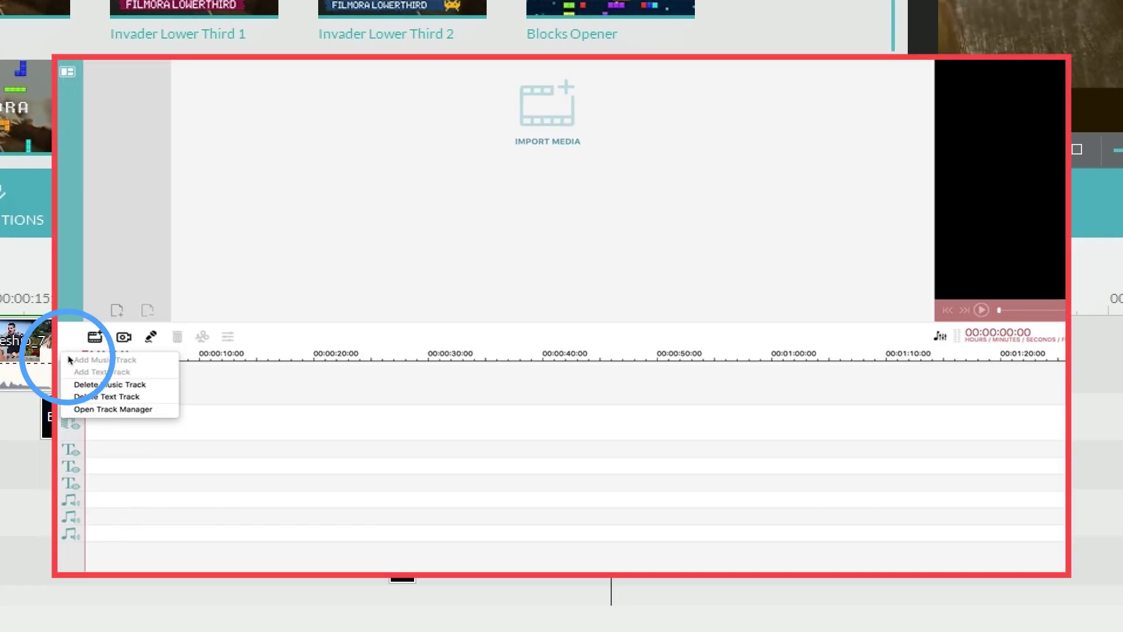
{"action": "left_click", "coordinate": [104, 410]}
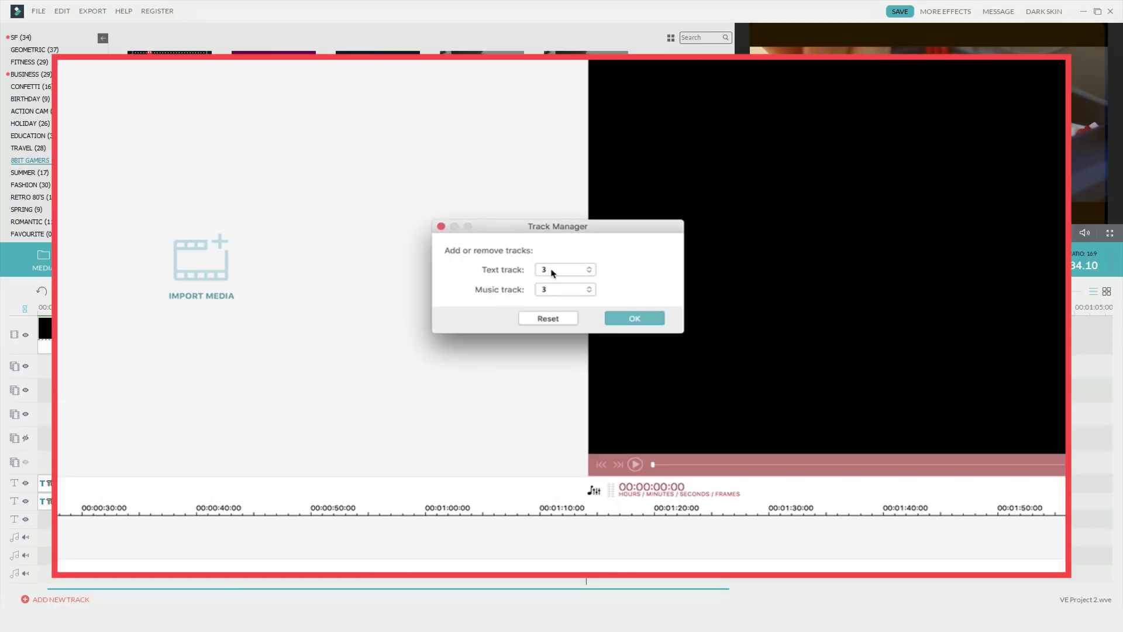
{"action": "left_click", "coordinate": [561, 269]}
{"action": "left_click", "coordinate": [559, 258]}
{"action": "left_click", "coordinate": [559, 289]}
{"action": "left_click", "coordinate": [561, 280]}
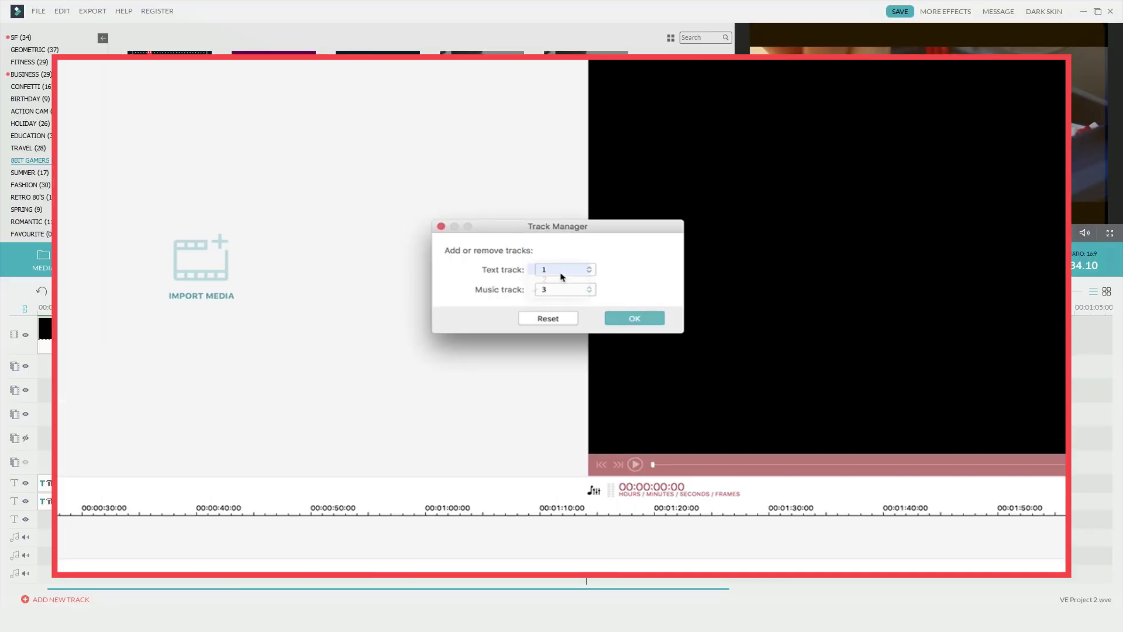
{"action": "left_click", "coordinate": [620, 318]}
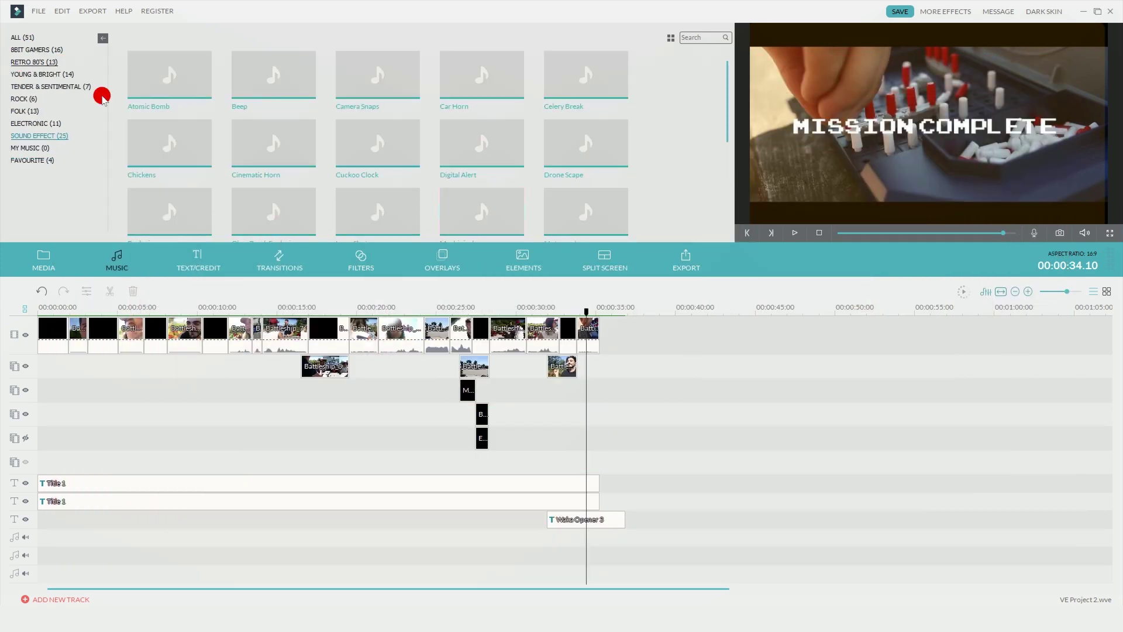
{"action": "left_click_drag", "start_coordinate": [169, 74], "coordinate": [250, 572]}
Step: Add a Cinematic Horn sound effect to the first music track and paste a second copy
{"action": "left_click", "coordinate": [659, 312]}
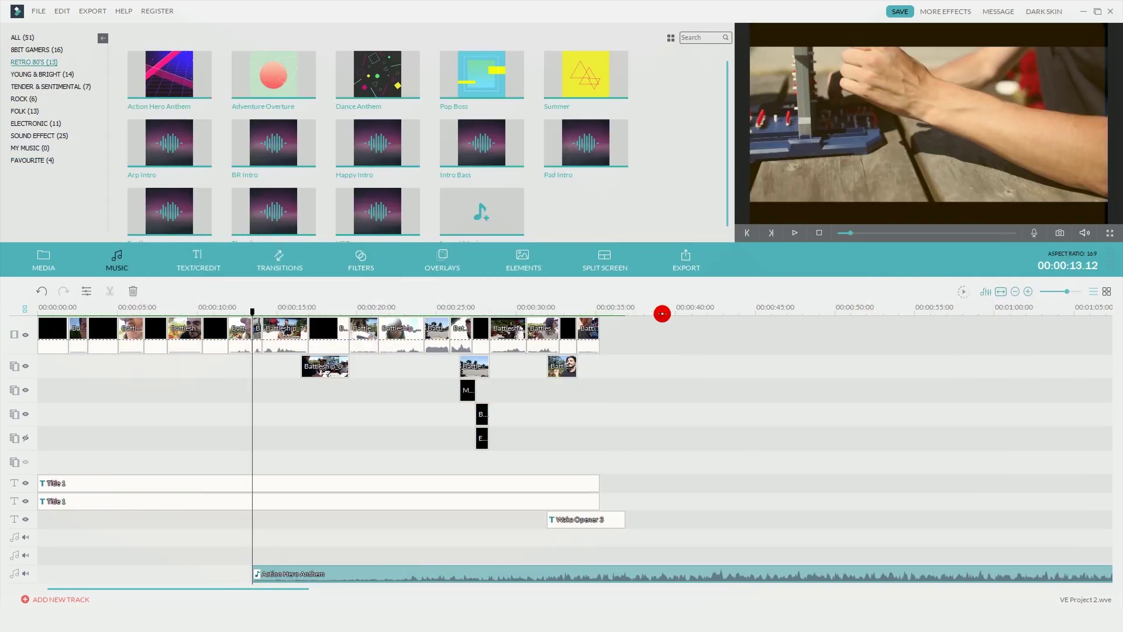
{"action": "left_click", "coordinate": [39, 136]}
{"action": "left_click_drag", "start_coordinate": [273, 143], "coordinate": [94, 537]}
{"action": "key", "text": "ctrl+c"}
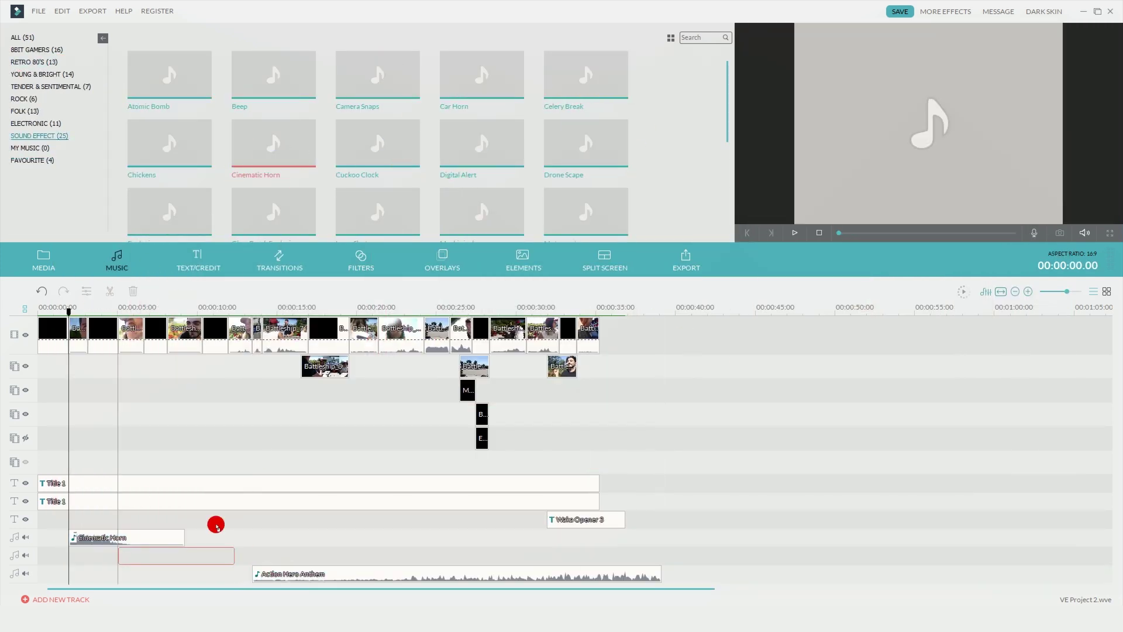
{"action": "key", "text": "ctrl+v"}
{"action": "key", "text": "ctrl+v"}
Step: Put the Battleship_1 audio file at the start of the music track
{"action": "left_click", "coordinate": [169, 415]}
{"action": "left_click", "coordinate": [43, 257]}
{"action": "left_click_drag", "start_coordinate": [169, 74], "coordinate": [53, 537]}
{"action": "left_click", "coordinate": [363, 311]}
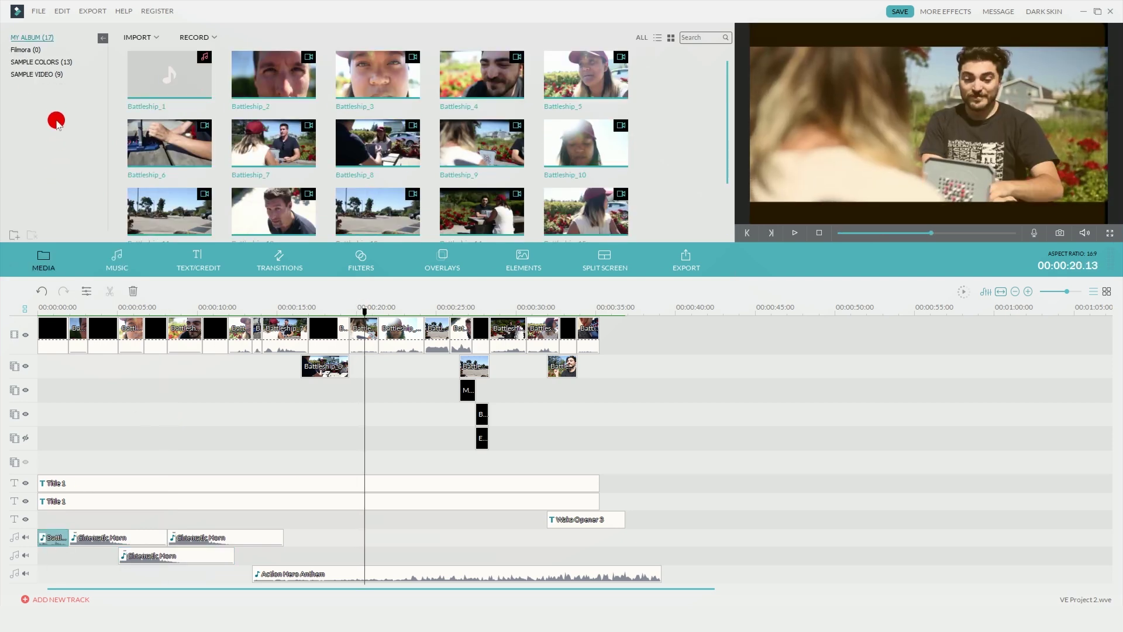
Step: Add Car Horn near 20 s and Explosion under Waka Opener 3, then move both down a track
{"action": "left_click", "coordinate": [117, 257]}
{"action": "left_click_drag", "start_coordinate": [459, 90], "coordinate": [384, 537]}
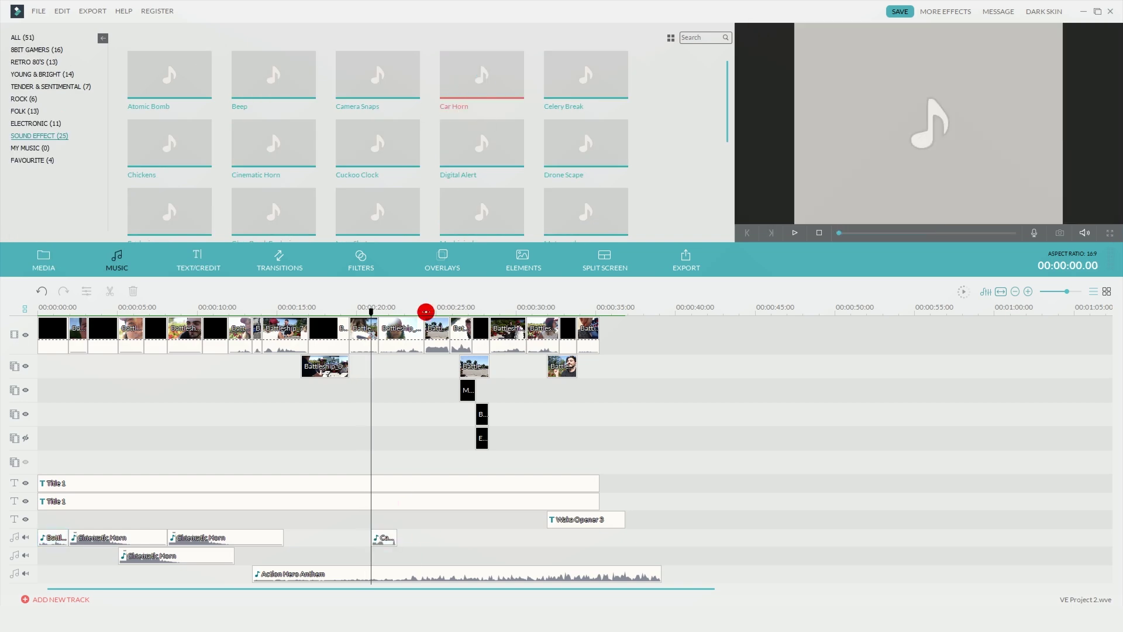
{"action": "left_click_drag", "start_coordinate": [426, 311], "coordinate": [468, 310]}
{"action": "left_click_drag", "start_coordinate": [169, 211], "coordinate": [478, 535]}
{"action": "left_click_drag", "start_coordinate": [468, 309], "coordinate": [512, 309]}
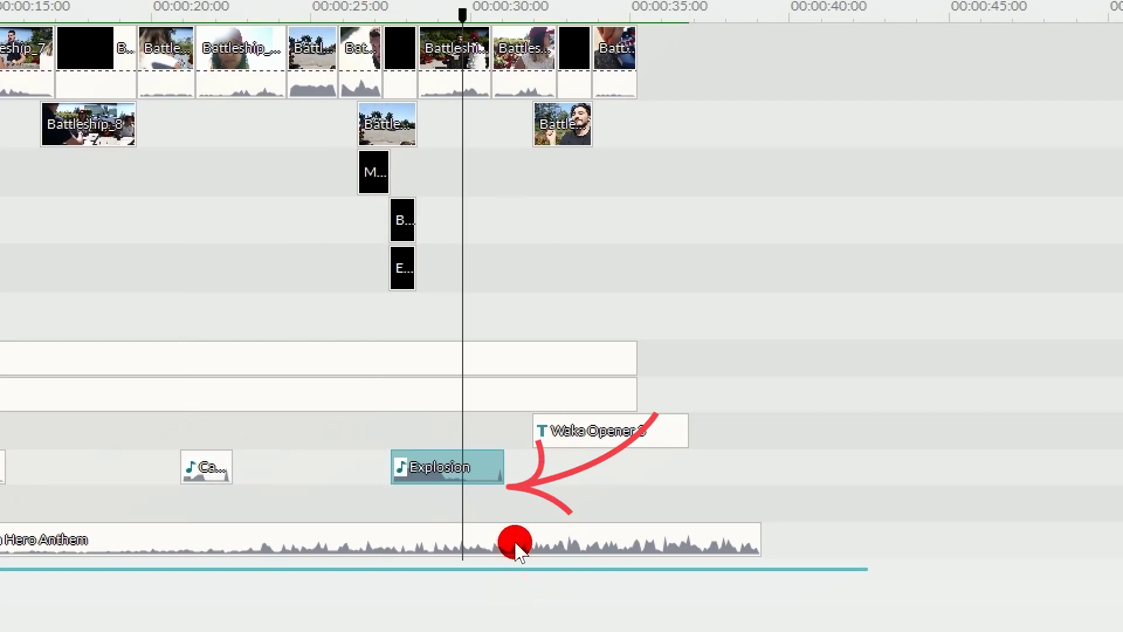
{"action": "left_click_drag", "start_coordinate": [1, 467], "coordinate": [2, 489]}
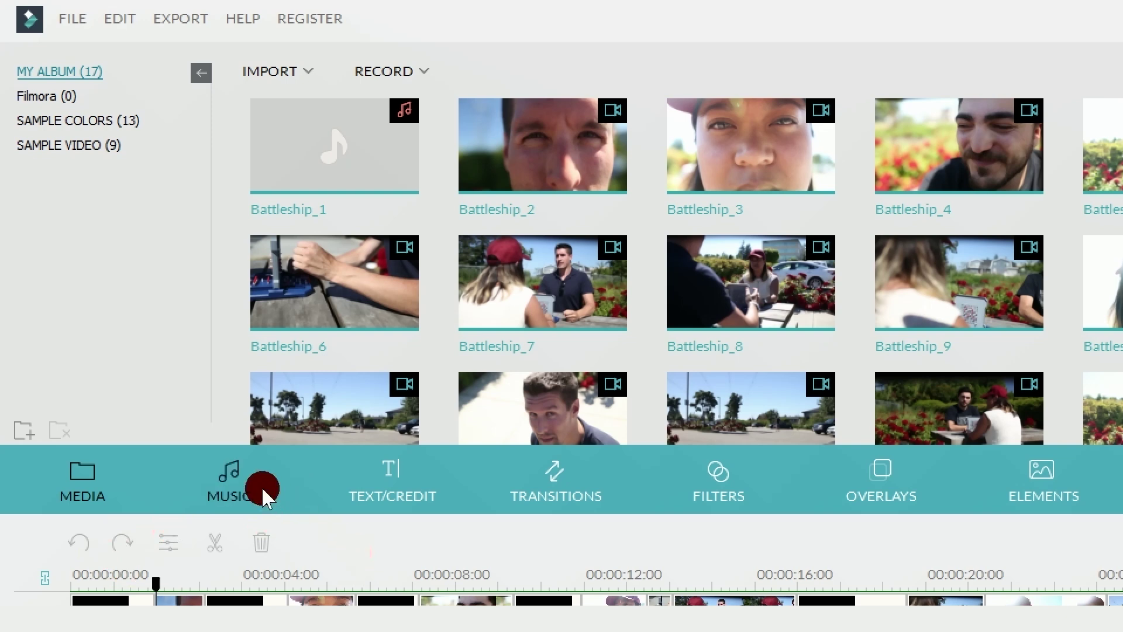
Step: Show the Music library's Sound Effect (25) category and scroll down to Explosion
{"action": "left_click", "coordinate": [261, 486]}
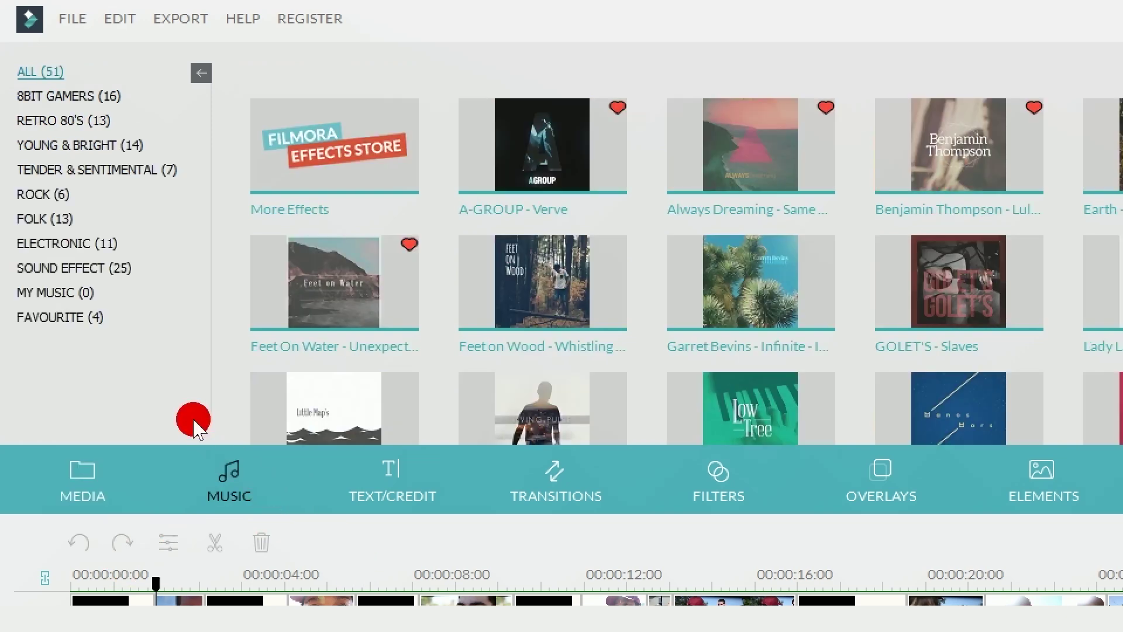
{"action": "left_click", "coordinate": [124, 270]}
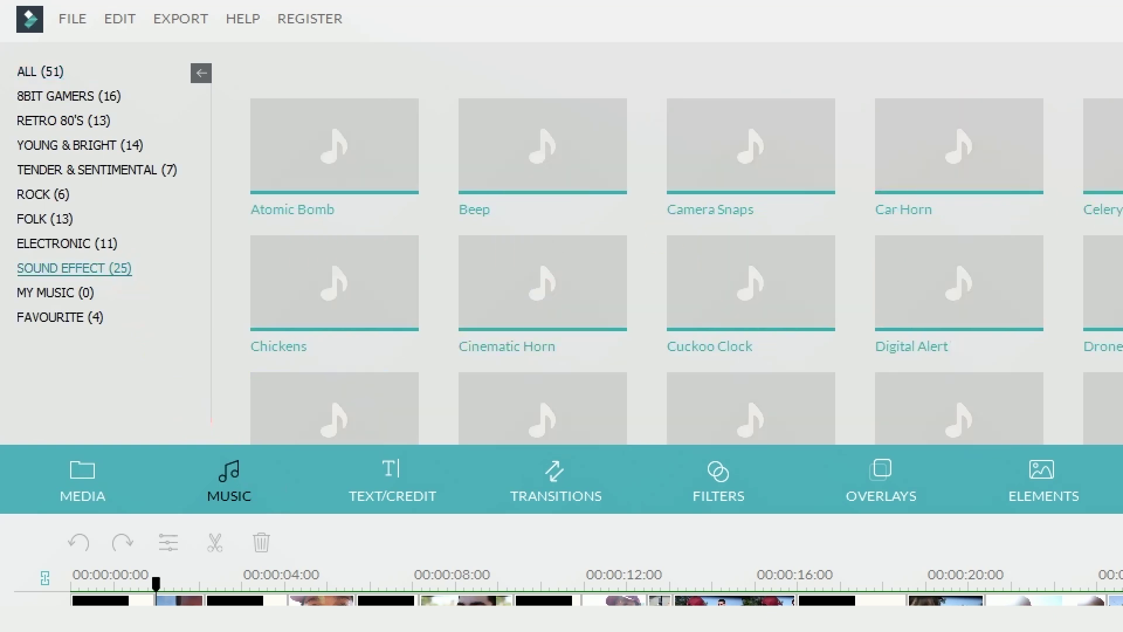
{"action": "scroll", "coordinate": [643, 263], "scroll_direction": "down", "scroll_amount": 3}
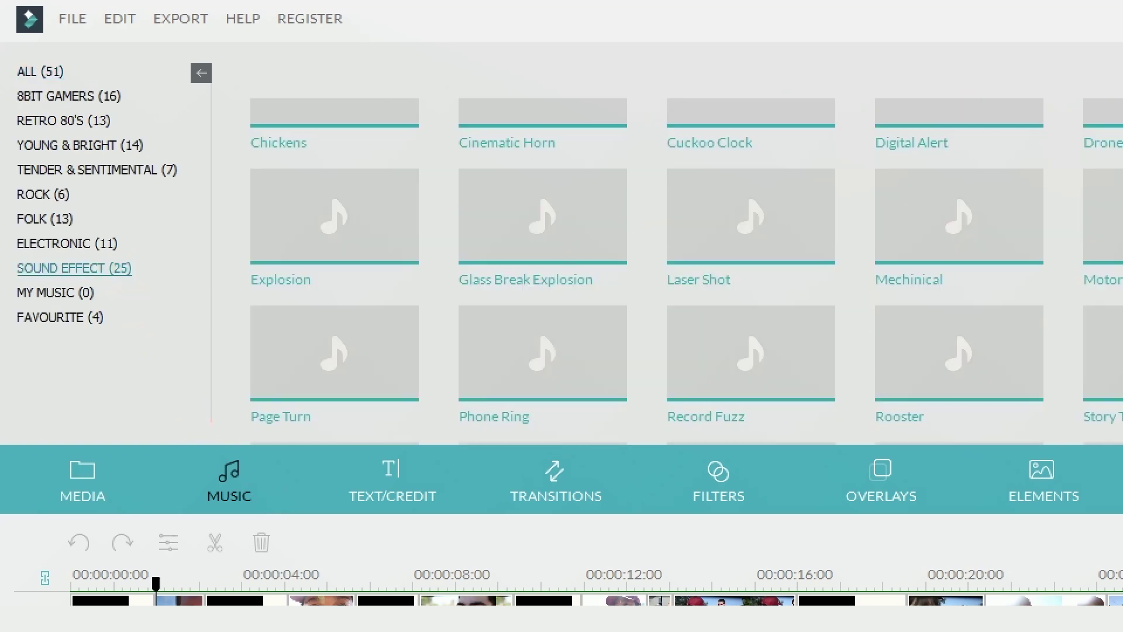